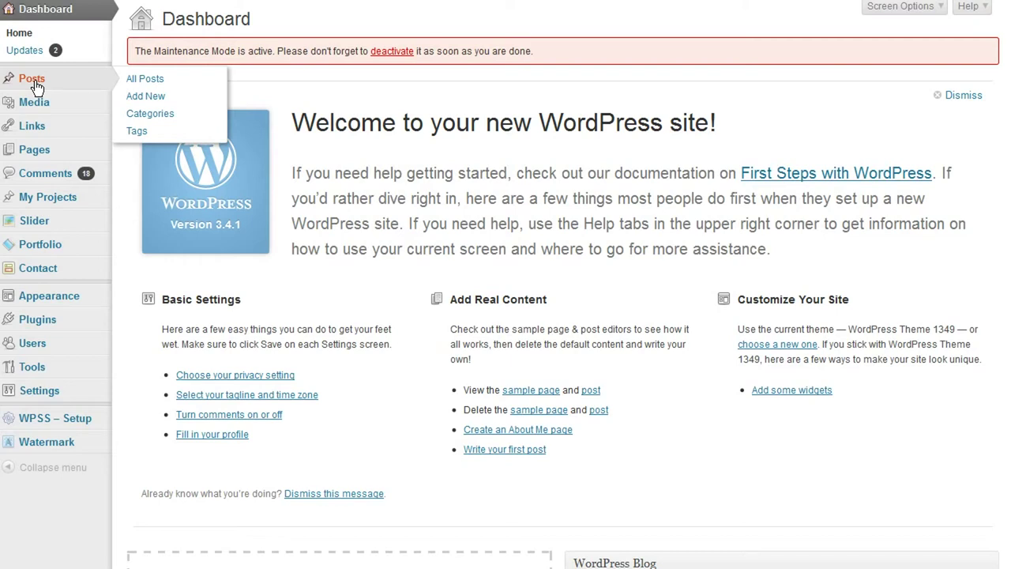
- Open the All Posts list from the admin sidebar to see all 15 posts and their authors
{"action": "left_click", "coordinate": [32, 80]}
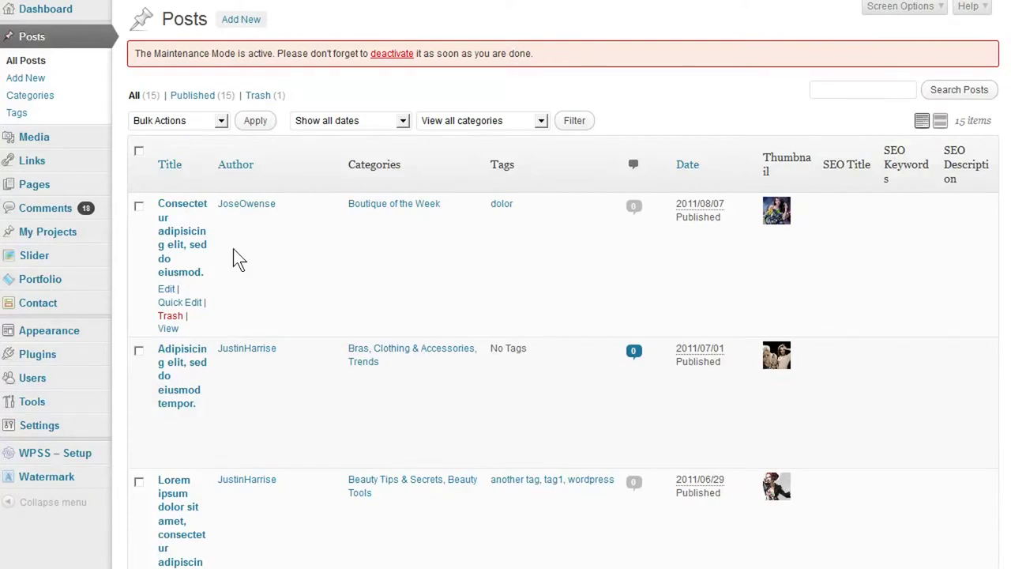
- Select all 15 posts with the select-all checkbox
{"action": "left_click", "coordinate": [139, 152]}
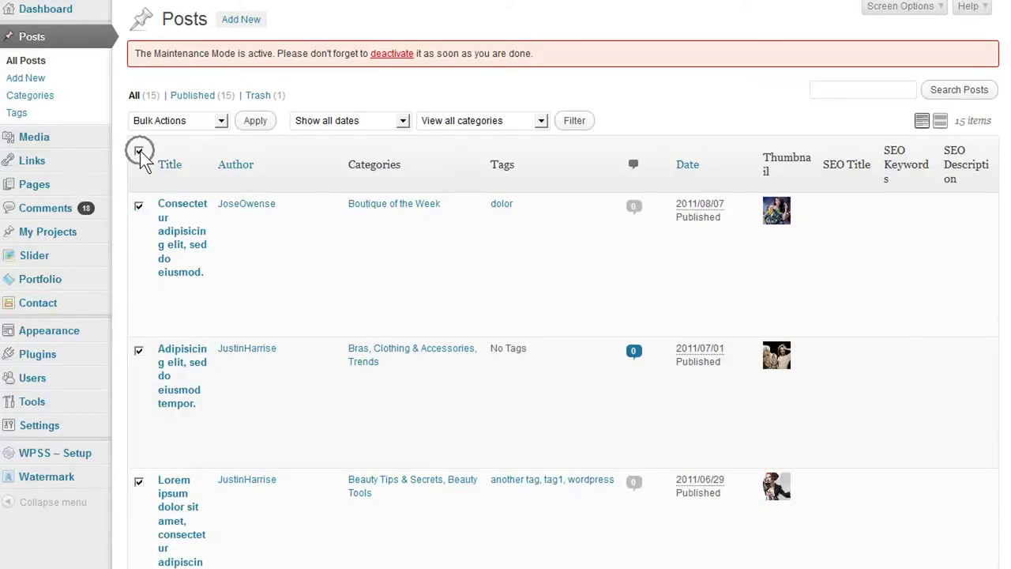
{"action": "left_click", "coordinate": [139, 151]}
{"action": "left_click", "coordinate": [139, 152]}
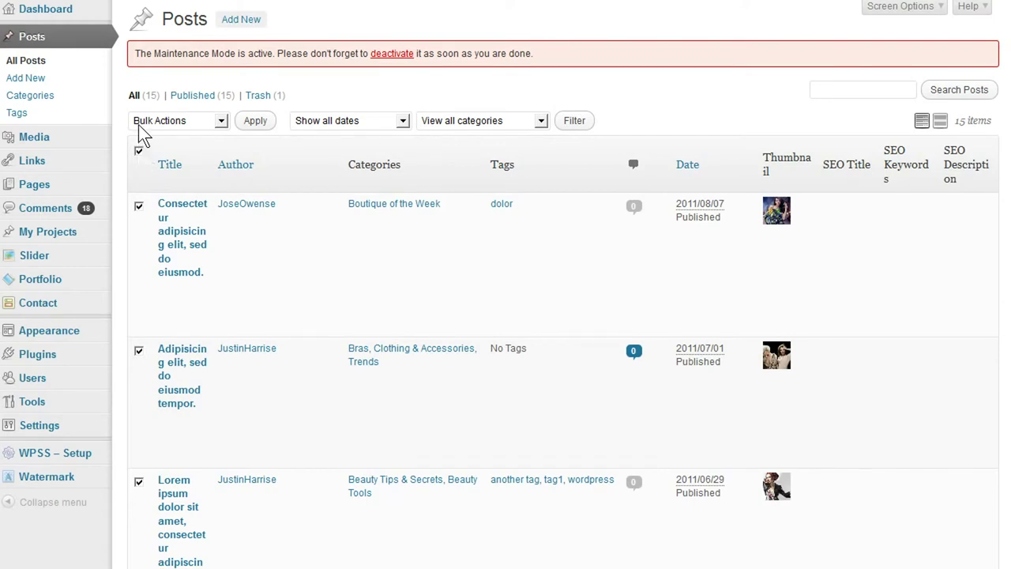
{"action": "left_click", "coordinate": [143, 123]}
{"action": "left_click", "coordinate": [143, 123]}
- Apply the Edit bulk action to the selected posts to open the Bulk Edit panel
{"action": "left_click", "coordinate": [193, 109]}
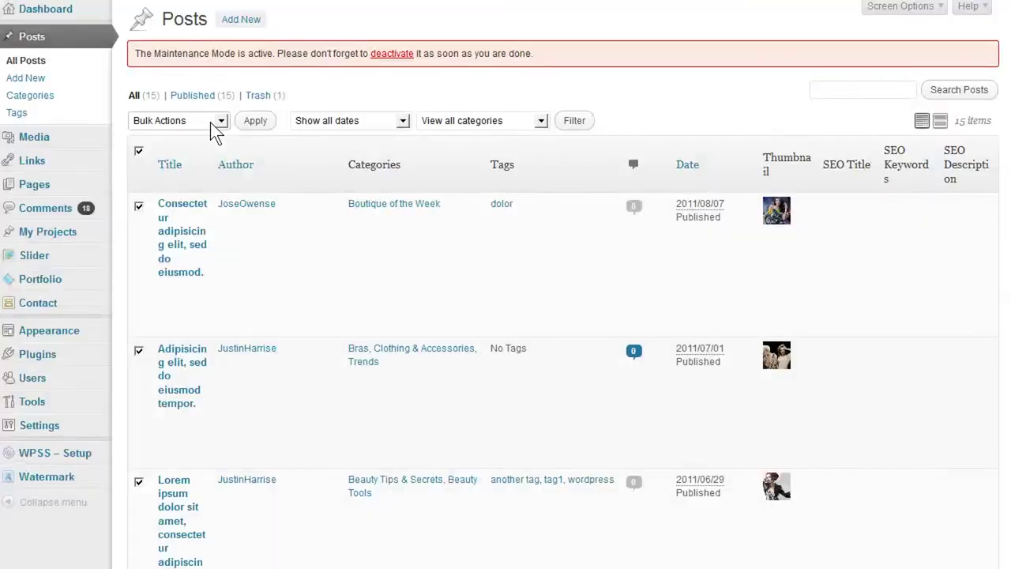
{"action": "key", "text": "Down"}
{"action": "left_click", "coordinate": [158, 156]}
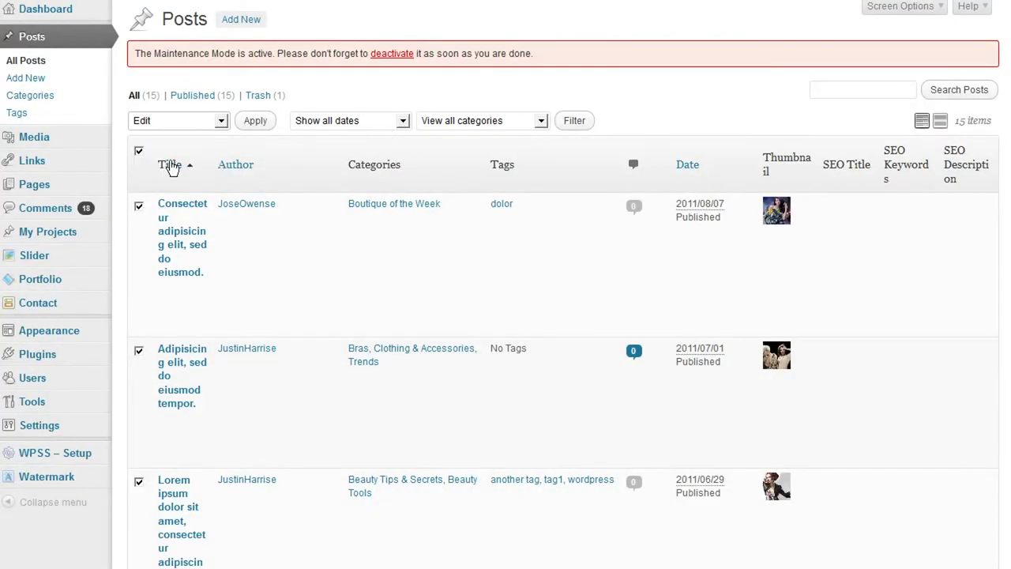
{"action": "left_click", "coordinate": [255, 121]}
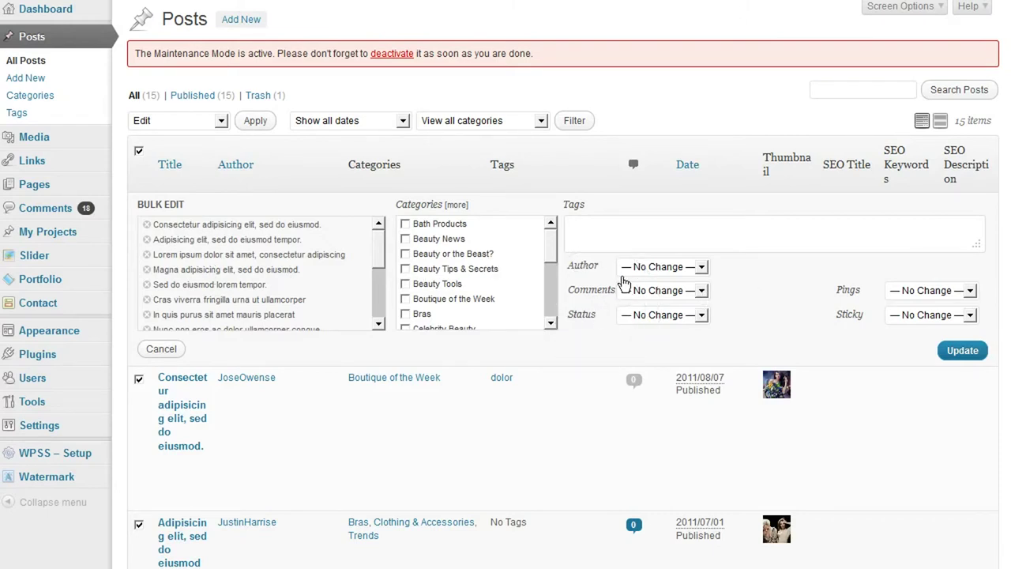
- Set the author of all 15 posts to bob in Bulk Edit and update them
{"action": "left_click", "coordinate": [702, 267]}
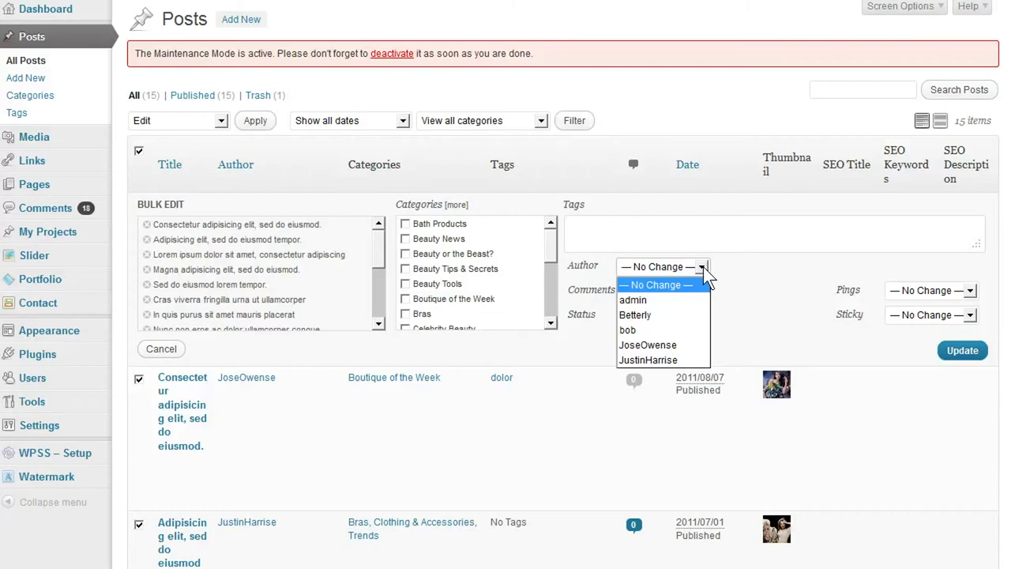
{"action": "left_click", "coordinate": [653, 330]}
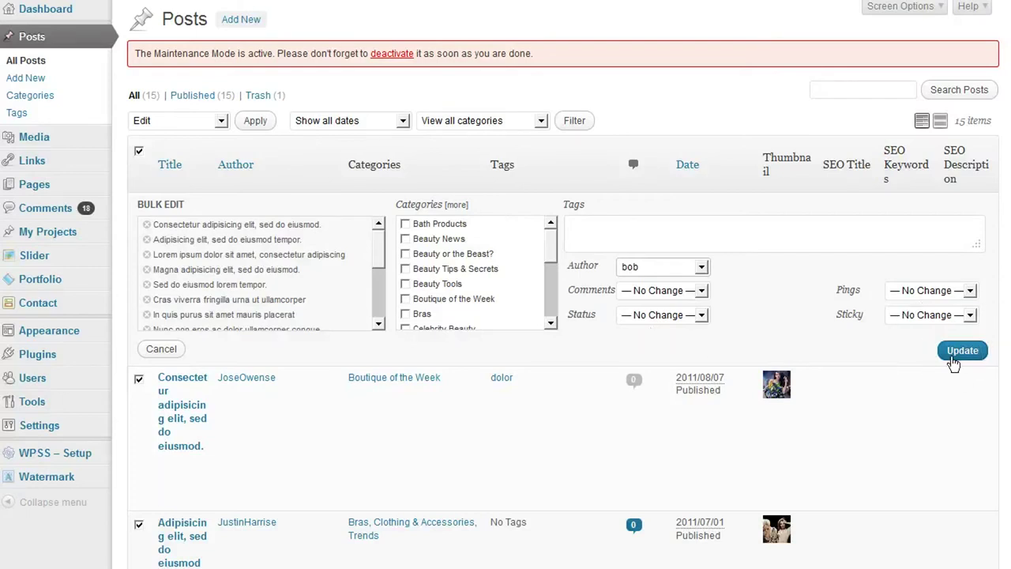
{"action": "left_click", "coordinate": [953, 360]}
{"action": "mouse_move", "coordinate": [182, 284]}
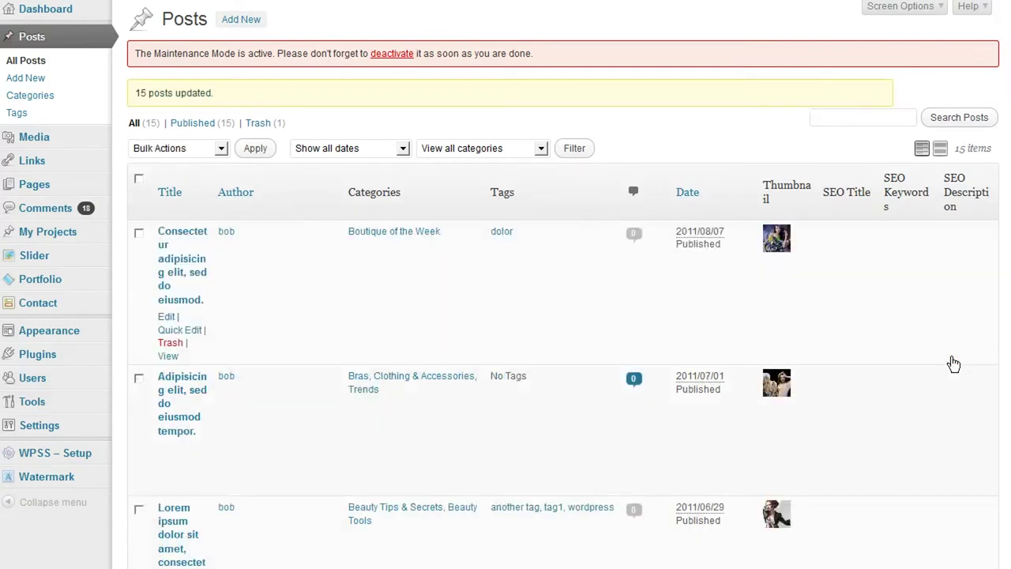
- Open Quick Edit for the first post, 'Consectetur adipisicing elit, sed do eiusmod.'
{"action": "left_click_drag", "start_coordinate": [255, 237], "coordinate": [213, 229]}
{"action": "left_click", "coordinate": [180, 270]}
{"action": "left_click_drag", "start_coordinate": [222, 341], "coordinate": [156, 335]}
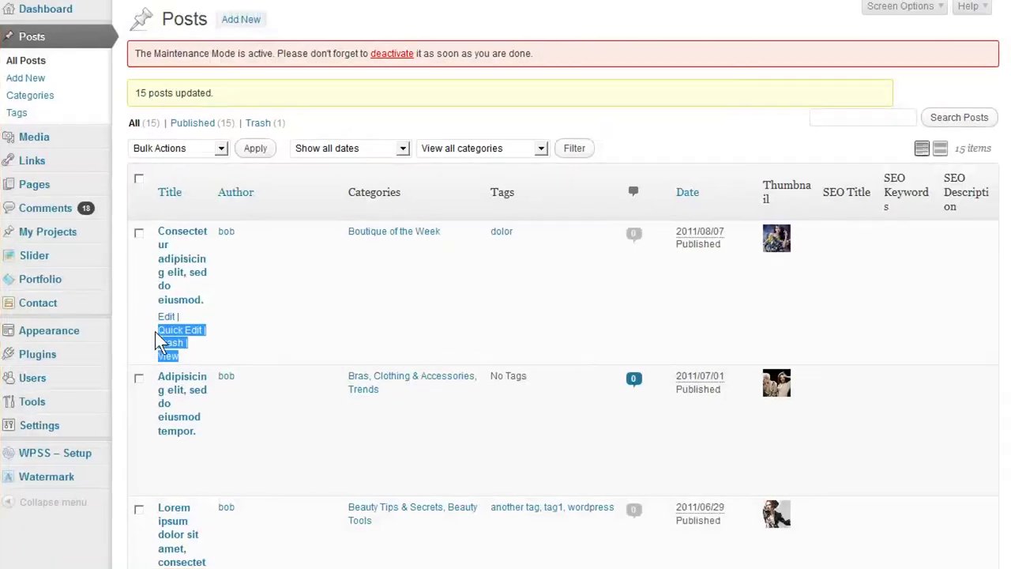
{"action": "left_click", "coordinate": [248, 323]}
- Change the first post's author from bob back to its original author account and update it
{"action": "left_click", "coordinate": [198, 336]}
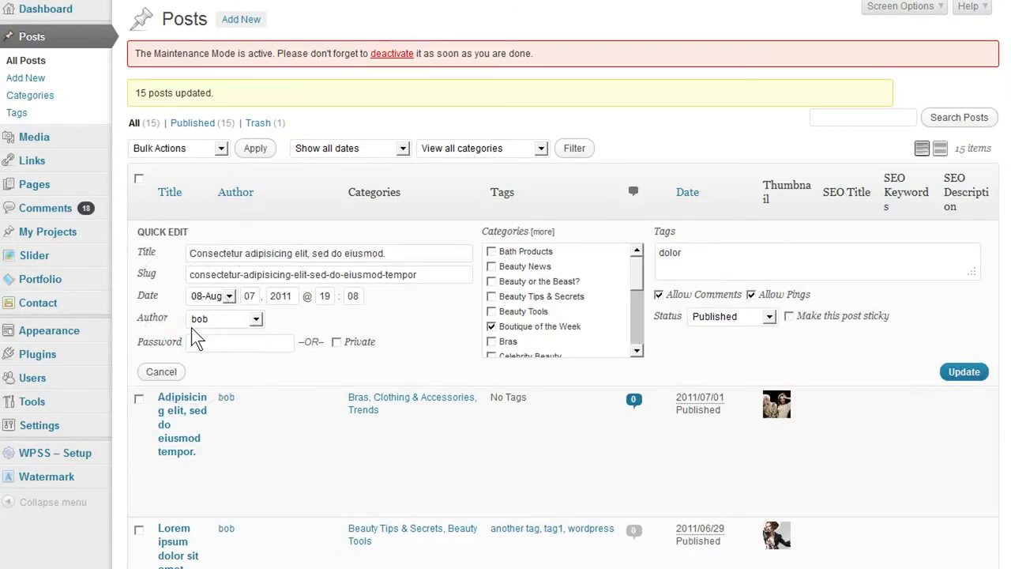
{"action": "left_click", "coordinate": [255, 321]}
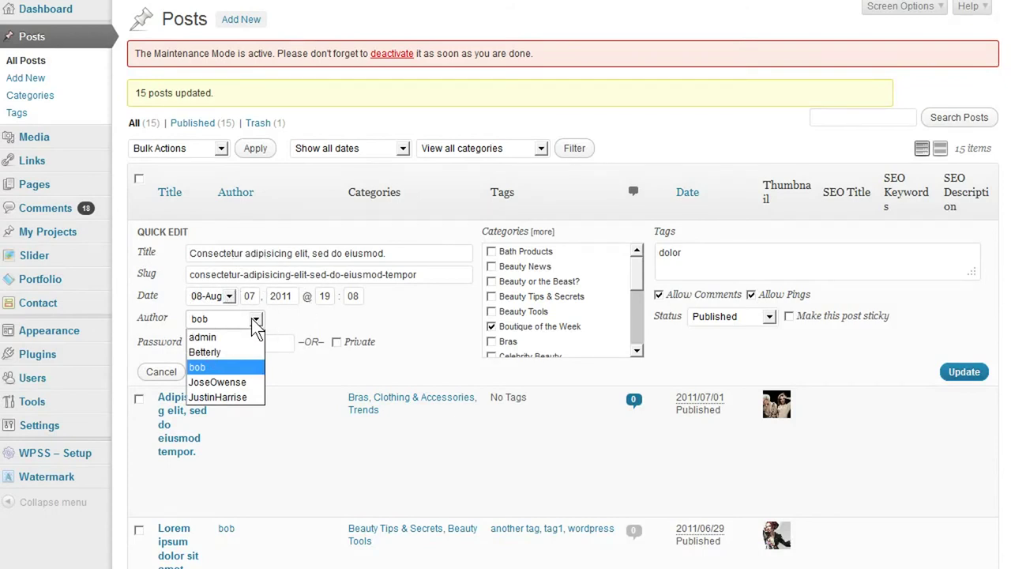
{"action": "left_click", "coordinate": [237, 397]}
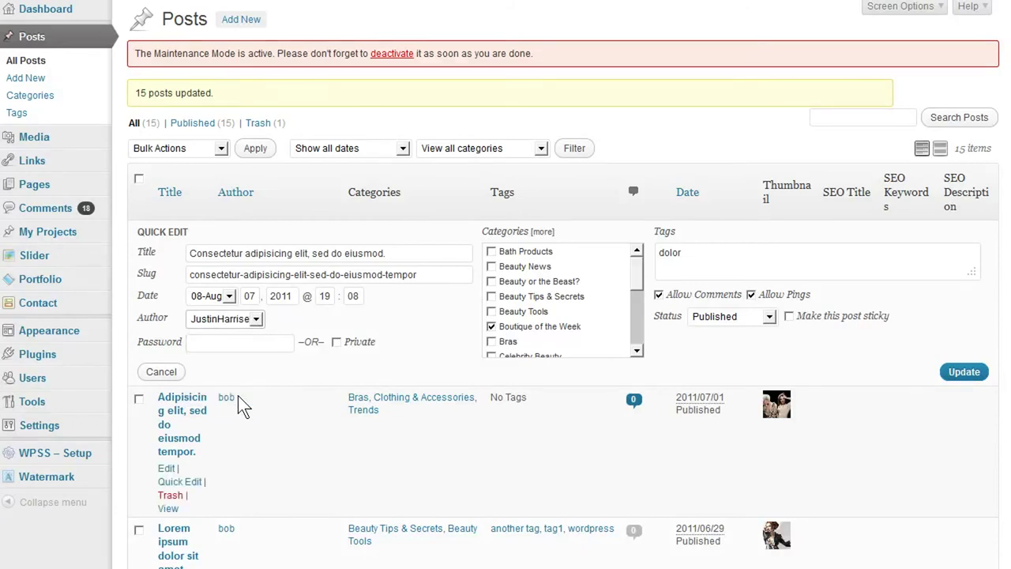
{"action": "left_click", "coordinate": [968, 373]}
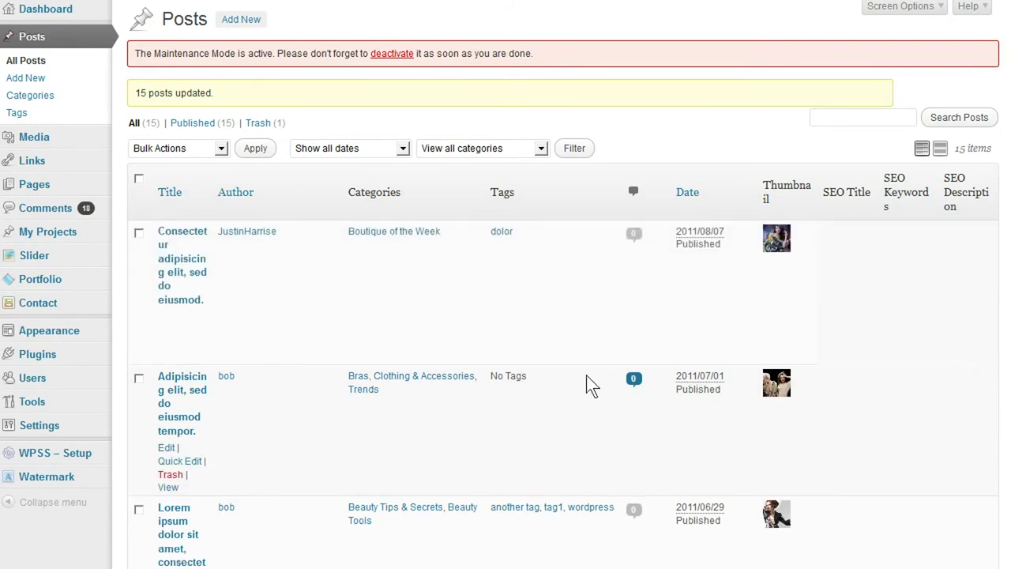
{"action": "left_click_drag", "start_coordinate": [278, 232], "coordinate": [222, 238]}
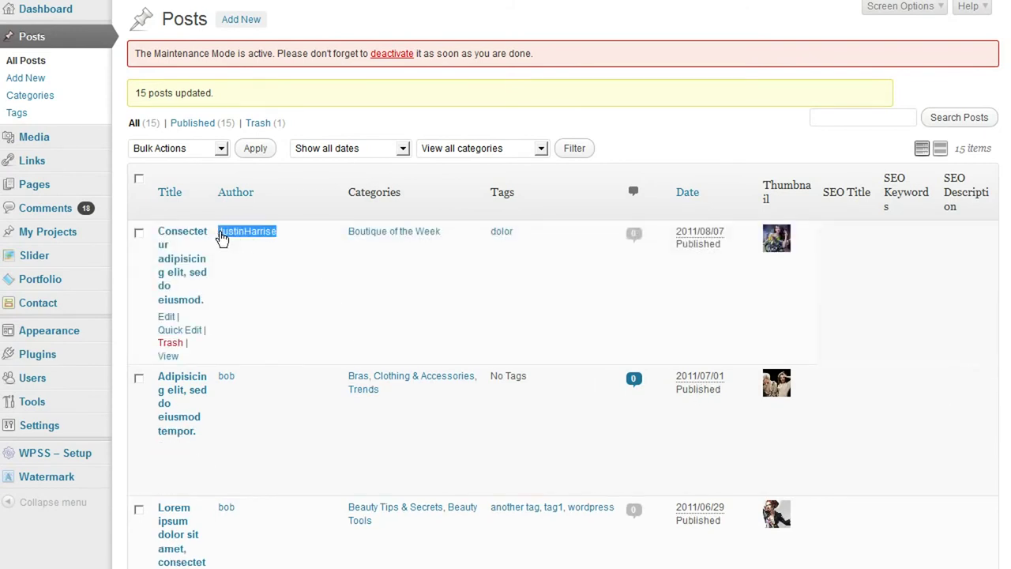
{"action": "left_click_drag", "start_coordinate": [222, 377], "coordinate": [247, 384]}
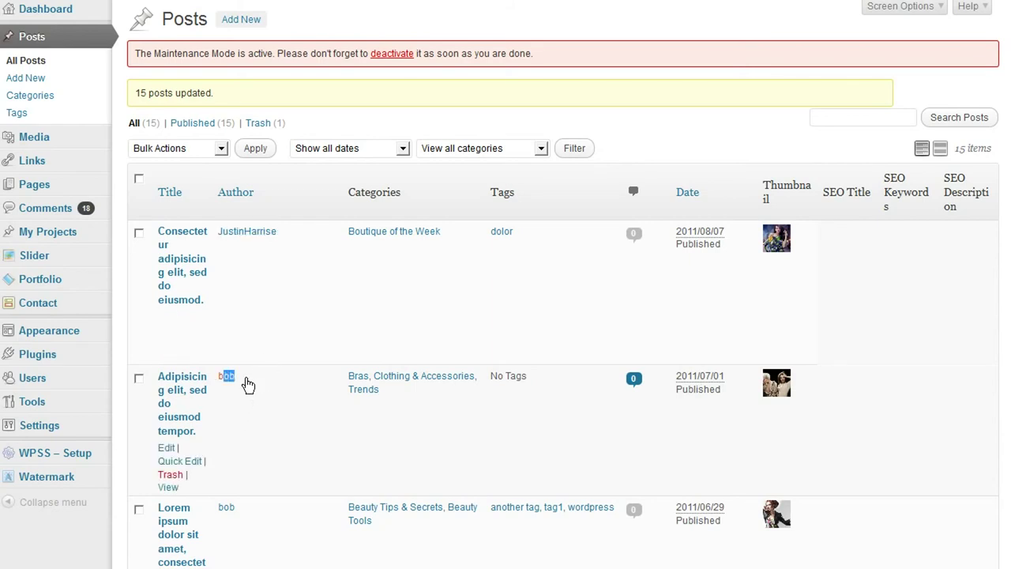
{"action": "double_click", "coordinate": [222, 382]}
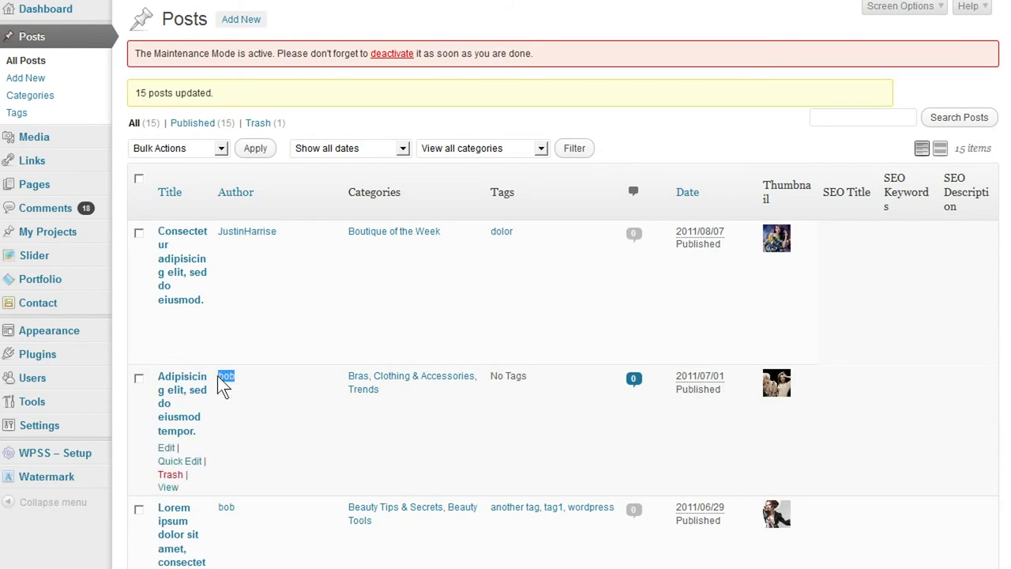
{"action": "left_click", "coordinate": [315, 311]}
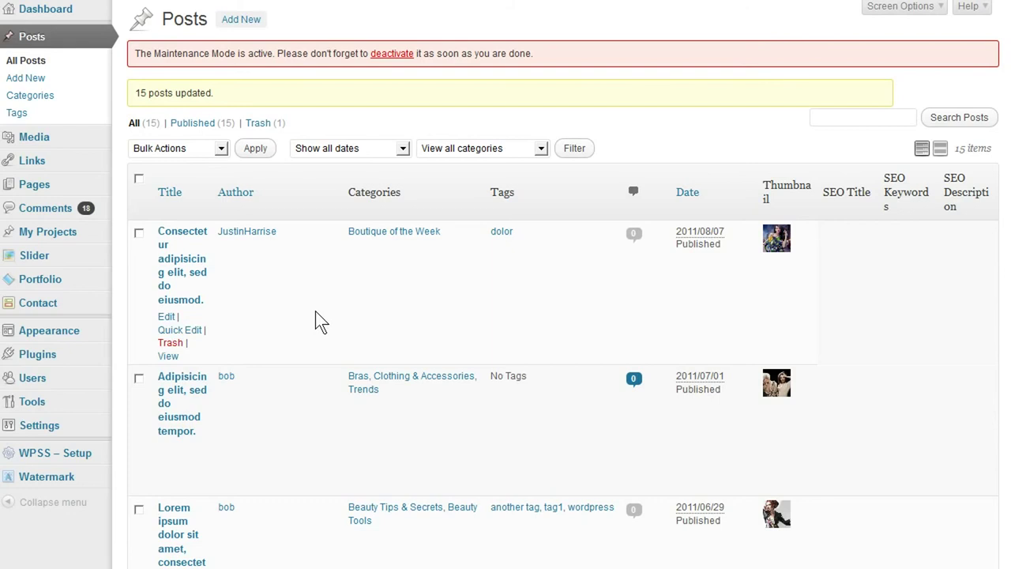